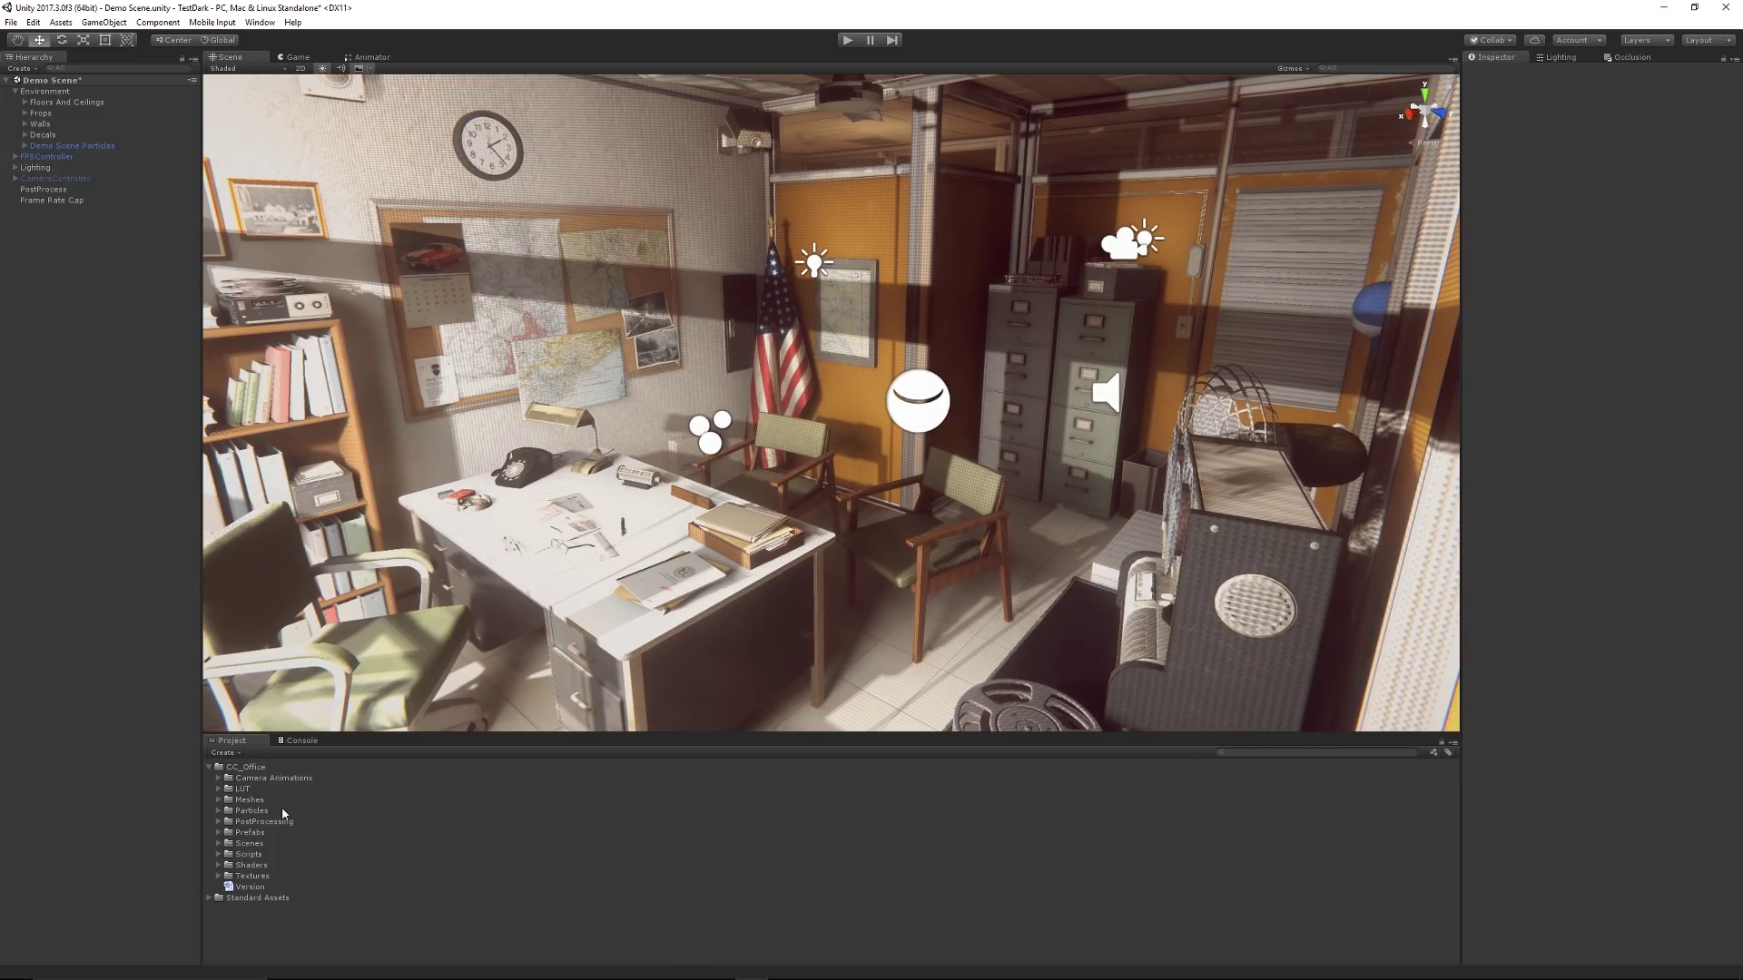
# Expand Prefabs to show Decals, Props and Walls, and reframe the Scene view on the office
pyautogui.click(219, 832)
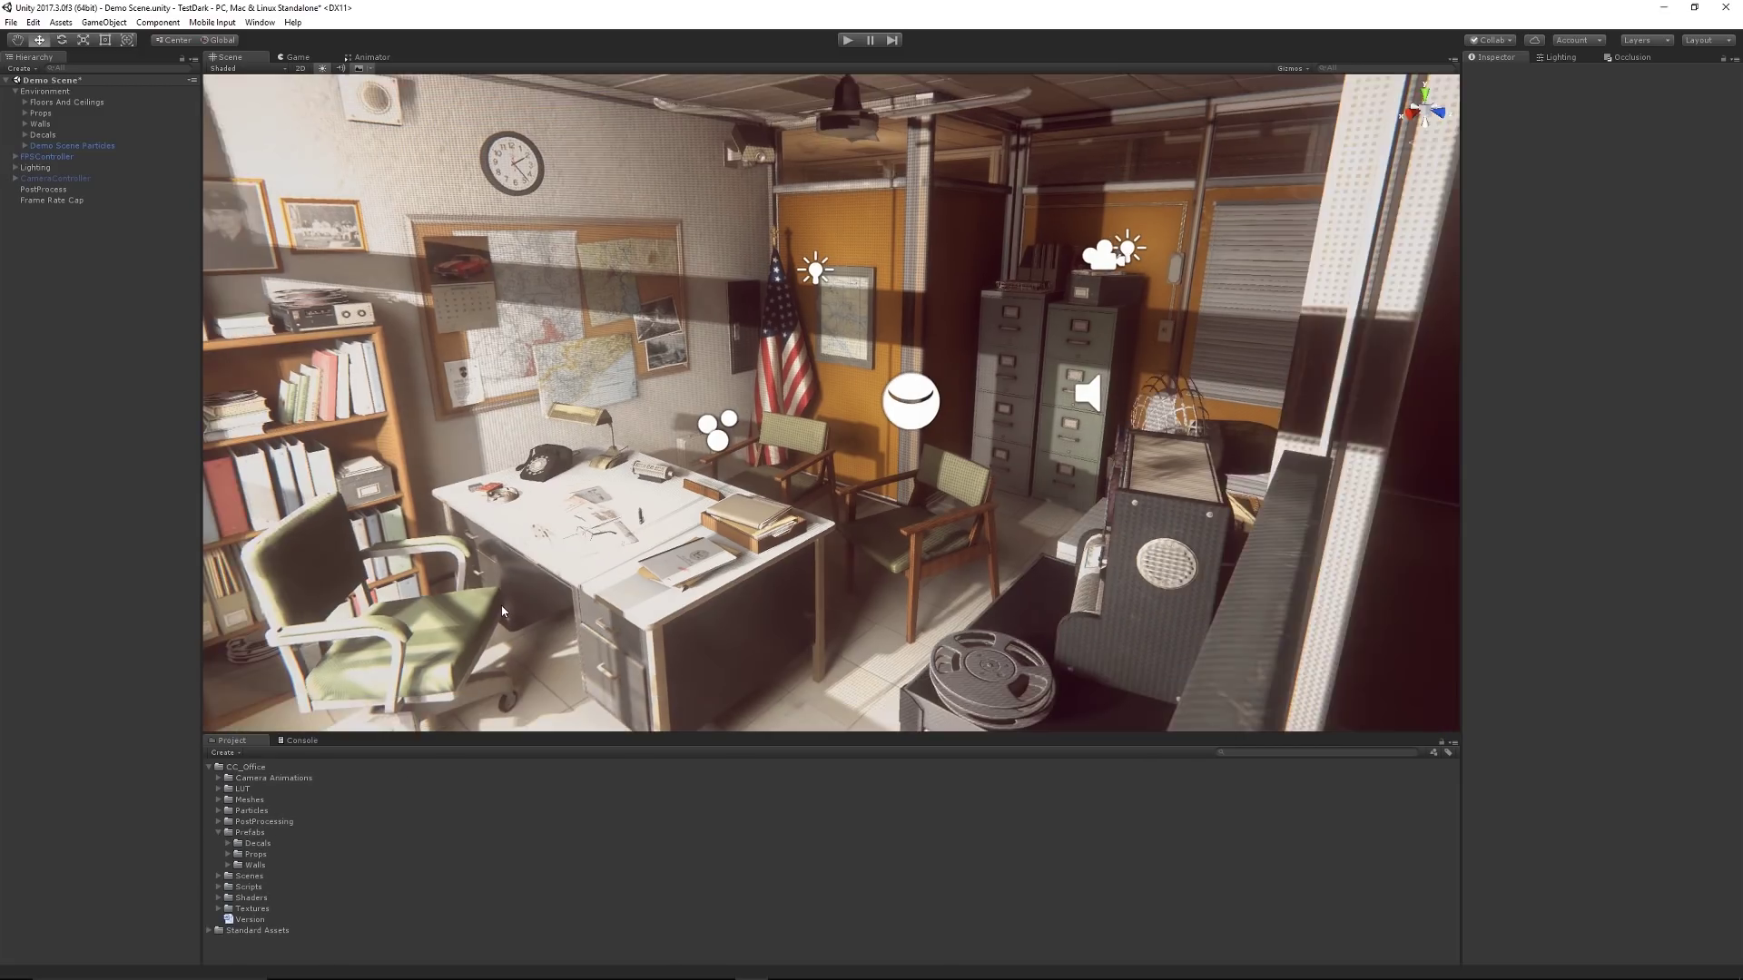
pyautogui.moveTo(503, 607); pyautogui.dragTo(397, 458, button='right')
# Enter Play mode to walk through the office demo scene first-person
pyautogui.hotkey('ctrl', 'p')
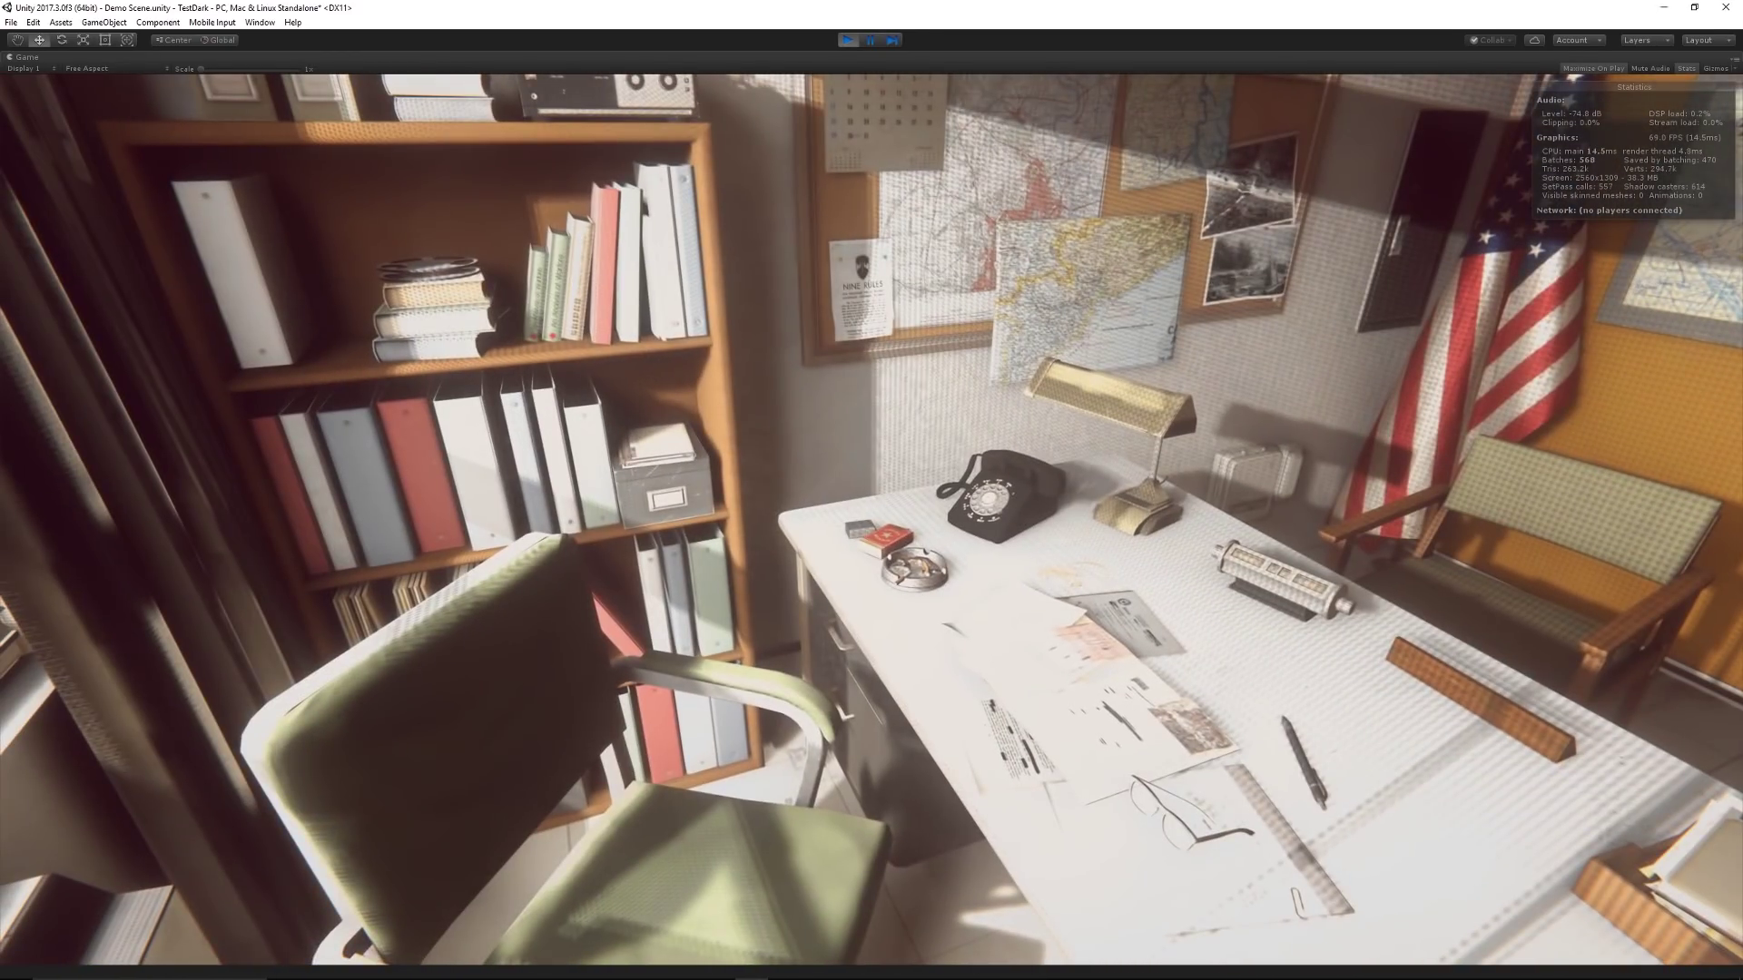
# Exit Play mode and fly the Scene camera down into the cubicle corner
pyautogui.hotkey('ctrl', 'p')
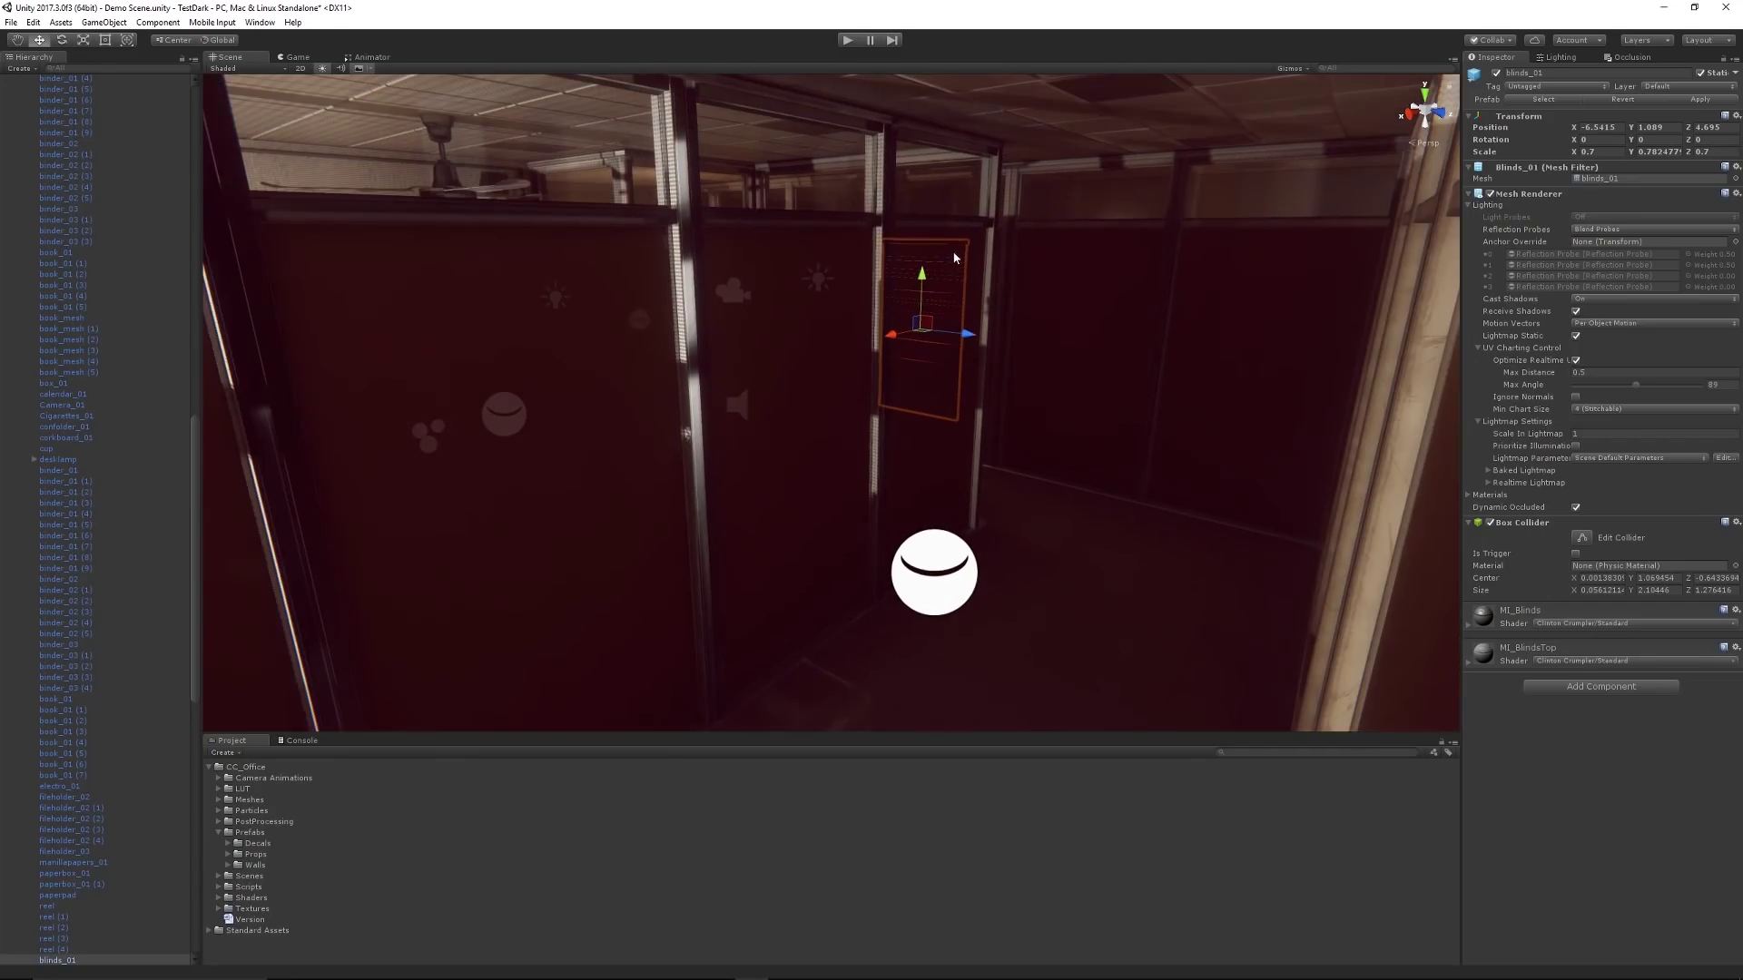
pyautogui.moveTo(872, 409)
pyautogui.mouseDown(button='right')
pyautogui.moveTo(928, 277)
pyautogui.moveTo(514, 330)
pyautogui.mouseUp(button='right')
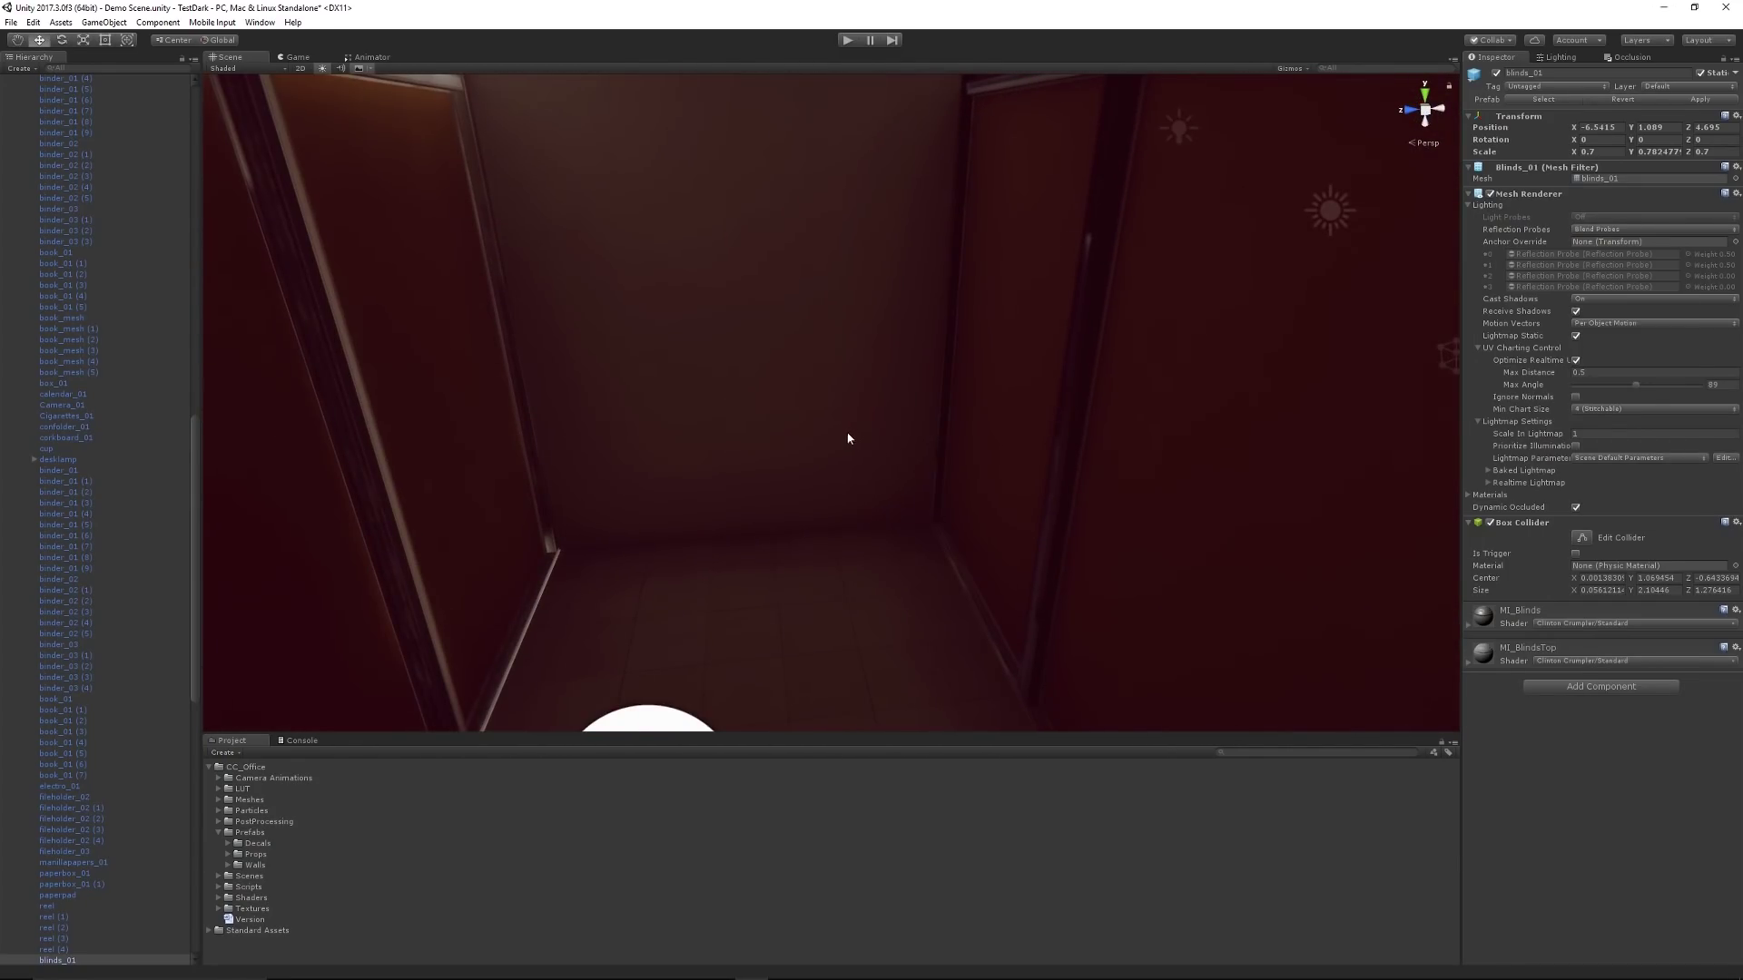
pyautogui.scroll(3, 799, 429)
pyautogui.scroll(3, 845, 462)
pyautogui.scroll(-3, 845, 462)
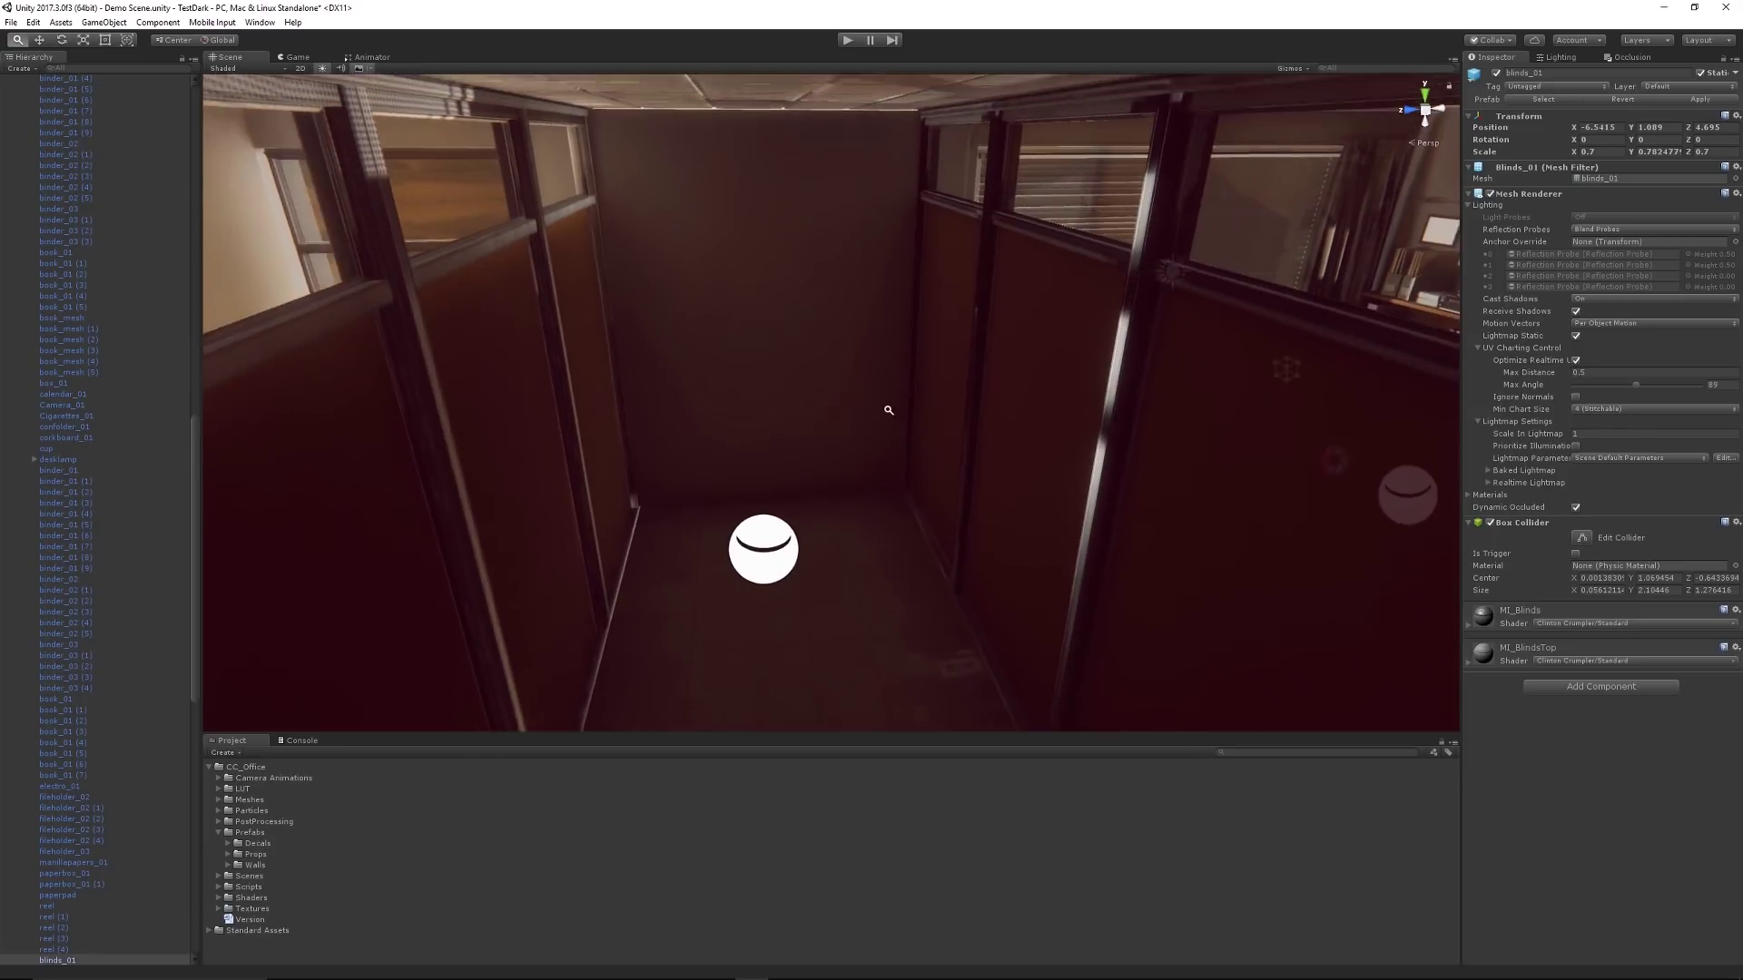
pyautogui.moveTo(846, 461)
pyautogui.mouseDown(button='right')
pyautogui.moveTo(1019, 462)
pyautogui.moveTo(810, 292)
pyautogui.moveTo(351, 258)
pyautogui.moveTo(853, 381)
pyautogui.moveTo(852, 342)
pyautogui.moveTo(595, 339)
pyautogui.moveTo(729, 415)
pyautogui.mouseUp(button='right')
pyautogui.moveTo(1063, 248)
pyautogui.mouseDown(button='right')
pyautogui.moveTo(1000, 396)
pyautogui.moveTo(853, 556)
pyautogui.moveTo(894, 476)
pyautogui.moveTo(604, 455)
pyautogui.moveTo(342, 475)
pyautogui.moveTo(922, 402)
pyautogui.mouseUp(button='right')
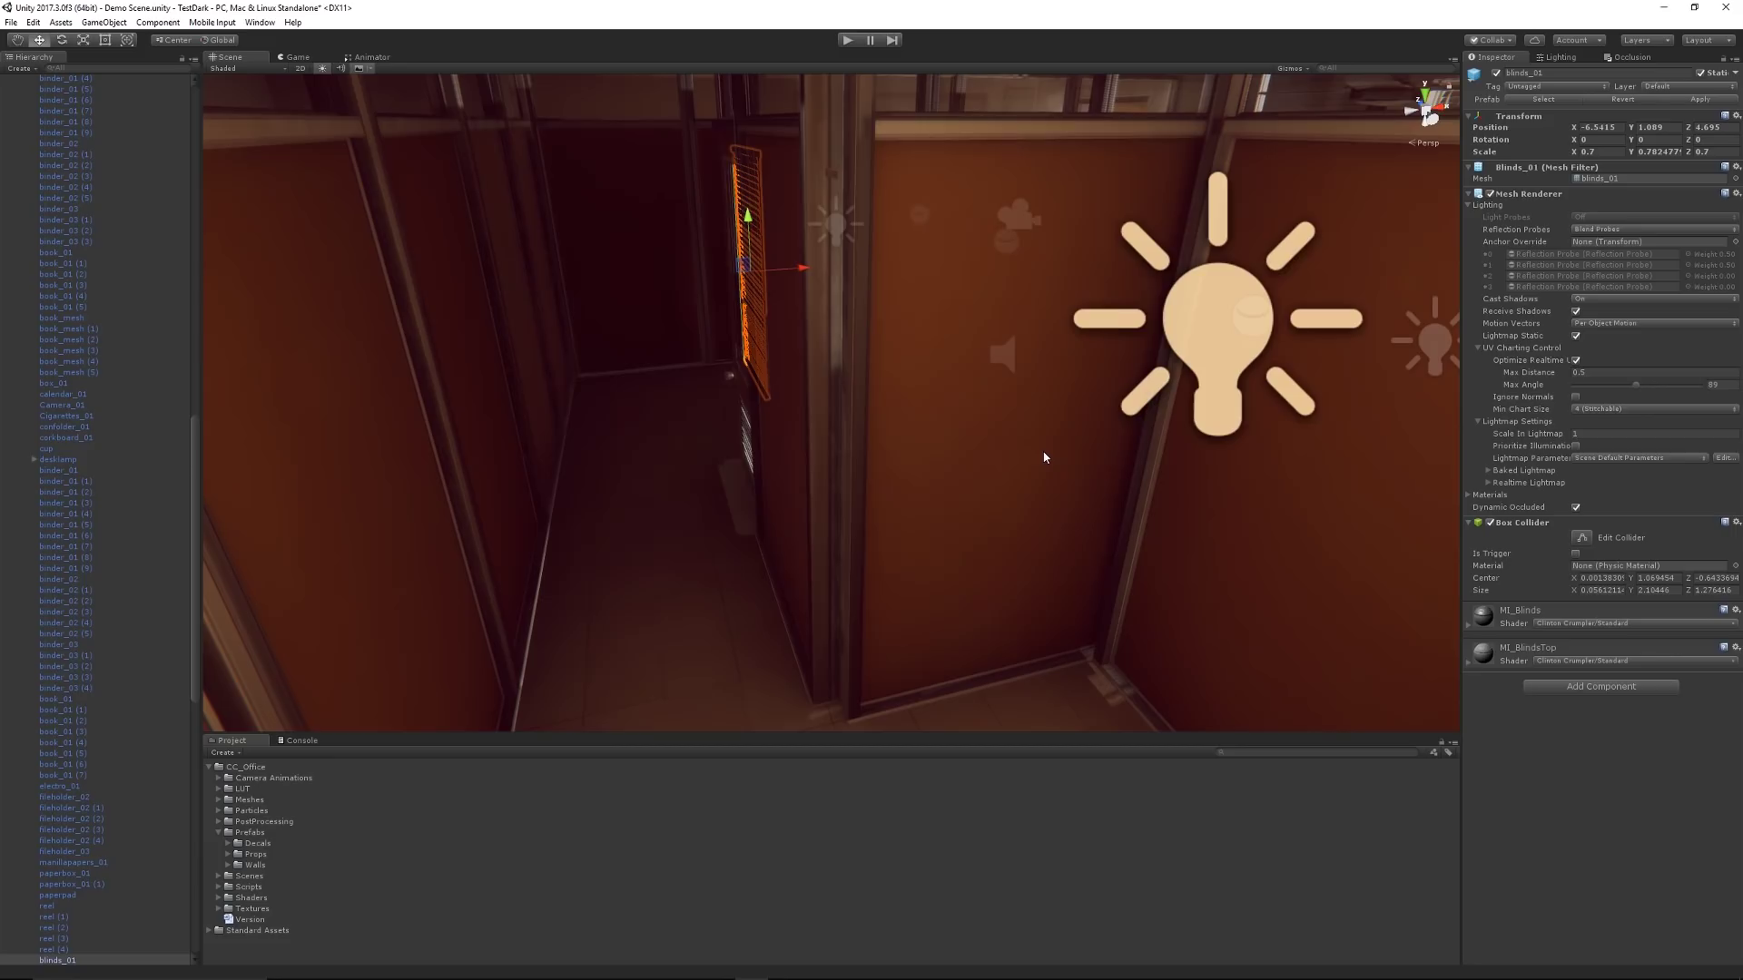